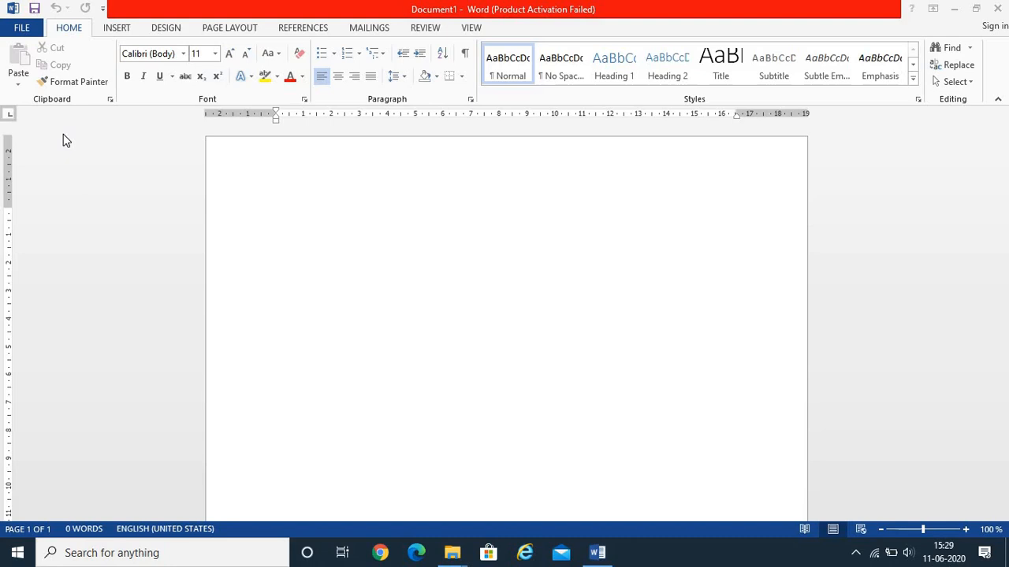
# Step: Insert a table with four columns and two rows into the blank document
pyautogui.click(117, 28)
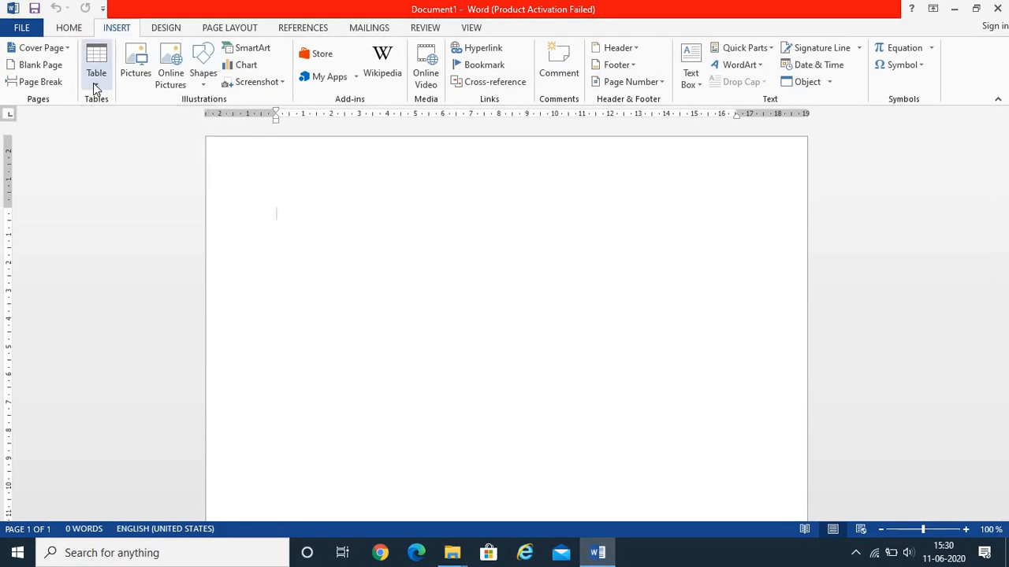
pyautogui.click(95, 88)
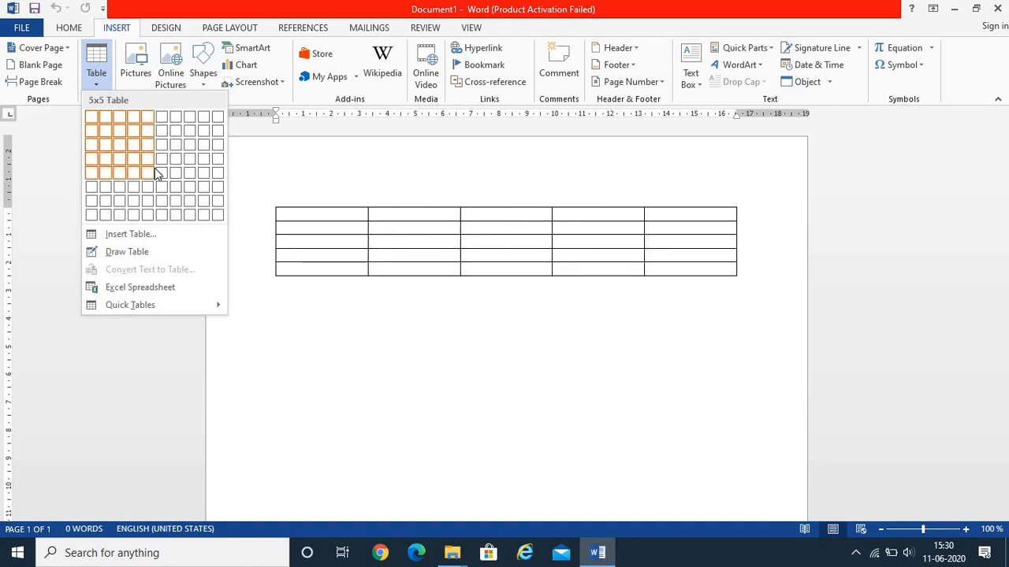
pyautogui.click(134, 135)
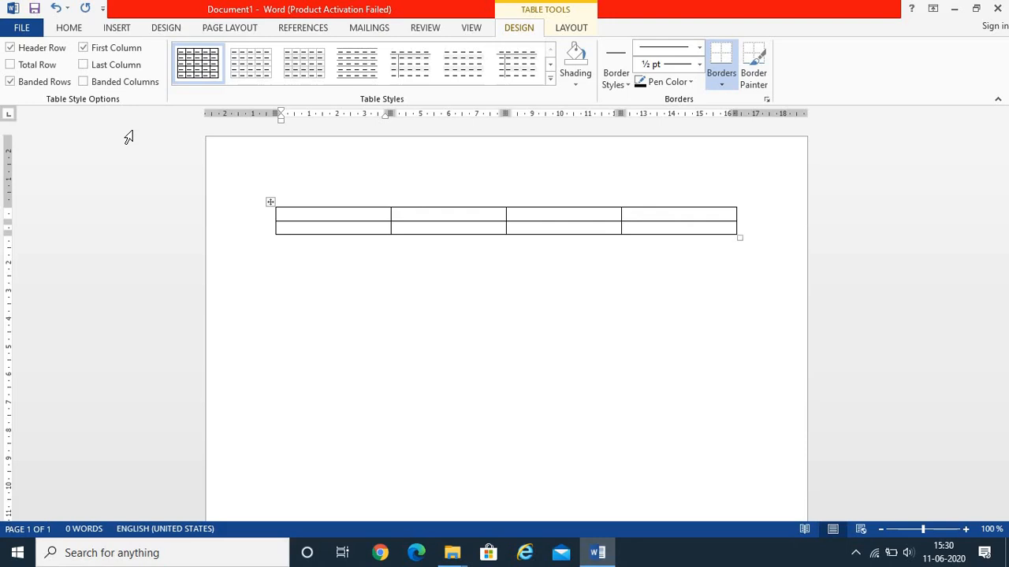
# Step: Enter the header row labels Roll Number, Admission Number, Name and House
pyautogui.write('R')
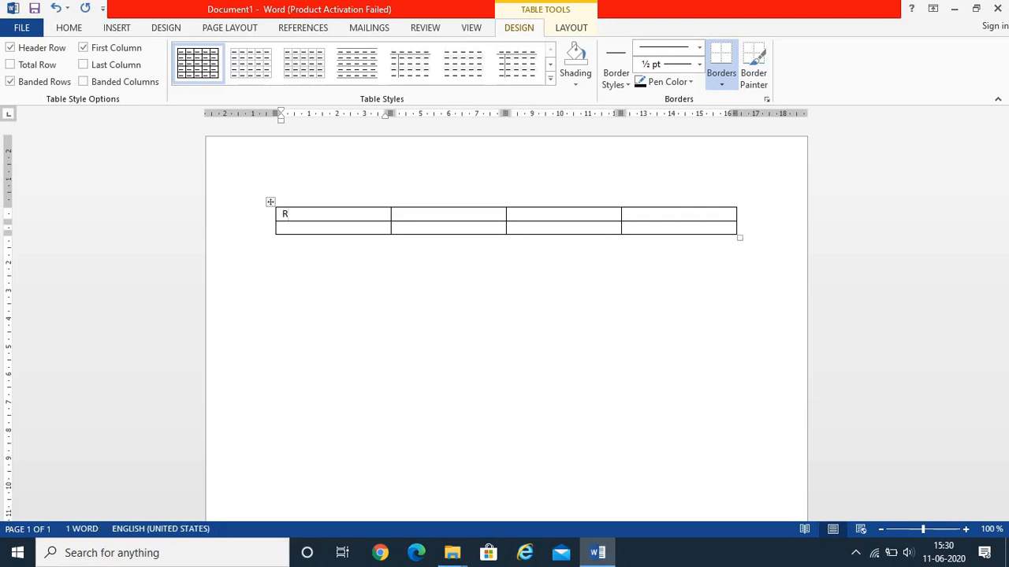
pyautogui.write('oll Number')
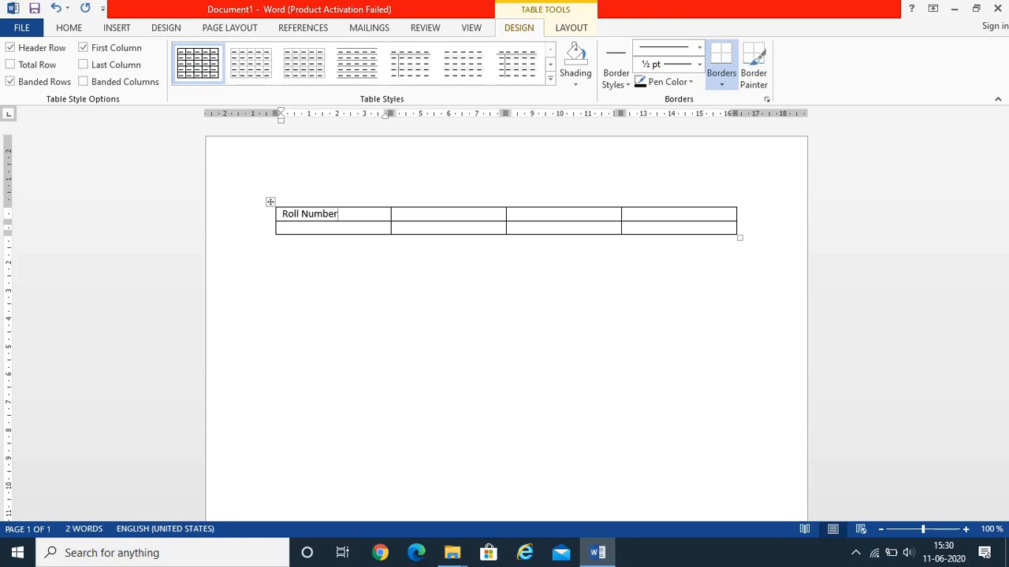
pyautogui.press('Tab')
pyautogui.write('Admission Number')
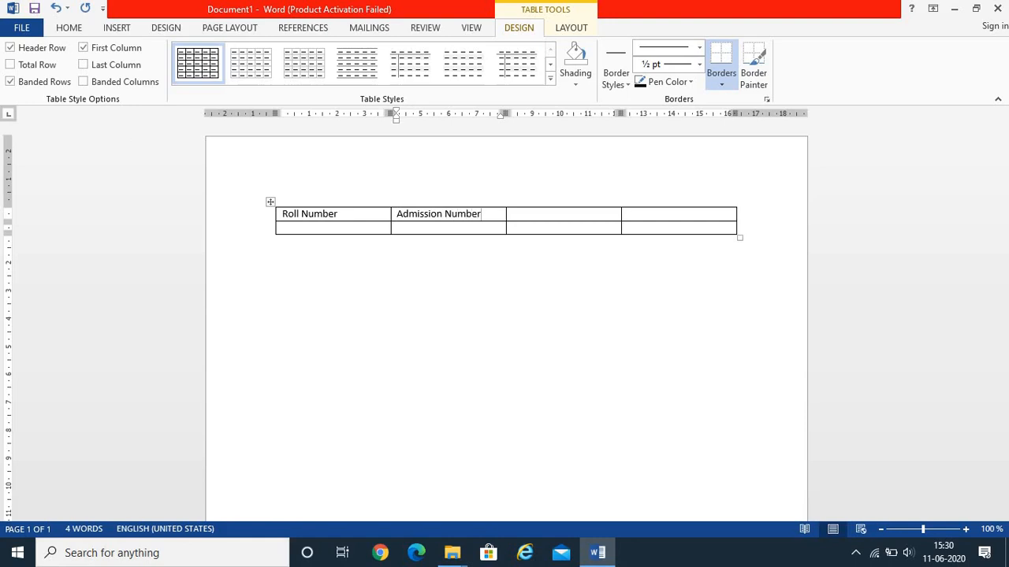
pyautogui.press('Tab')
pyautogui.write('Name')
pyautogui.press('Tab')
pyautogui.write('House')
pyautogui.press('Tab')
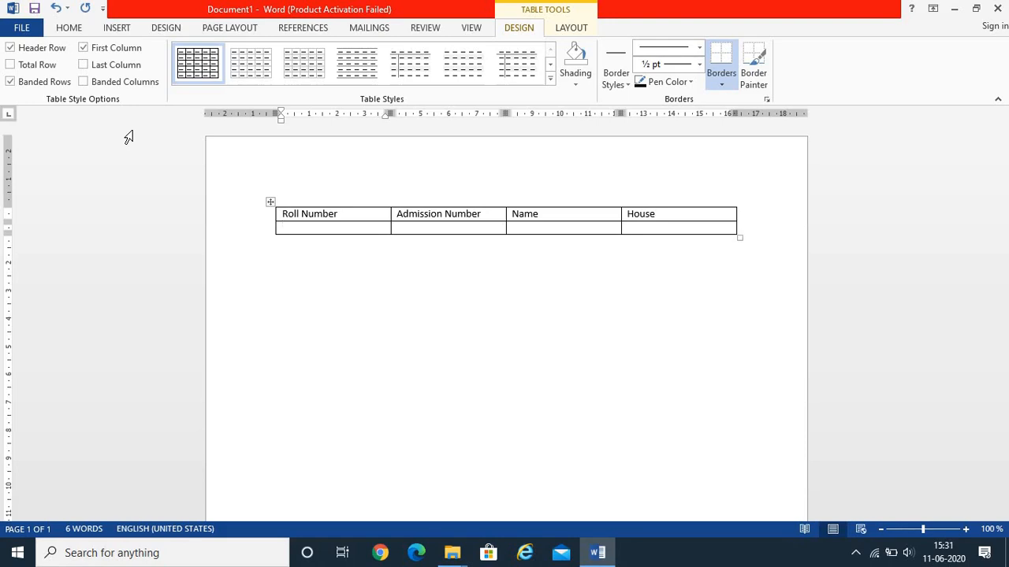
# Step: Fill in the first record with roll number 1, the student's admission number, full name and house Yellow, and add a row below
pyautogui.write('1')
pyautogui.press('Tab')
pyautogui.write('w-123')
pyautogui.press('Tab')
pyautogui.write('Abh')
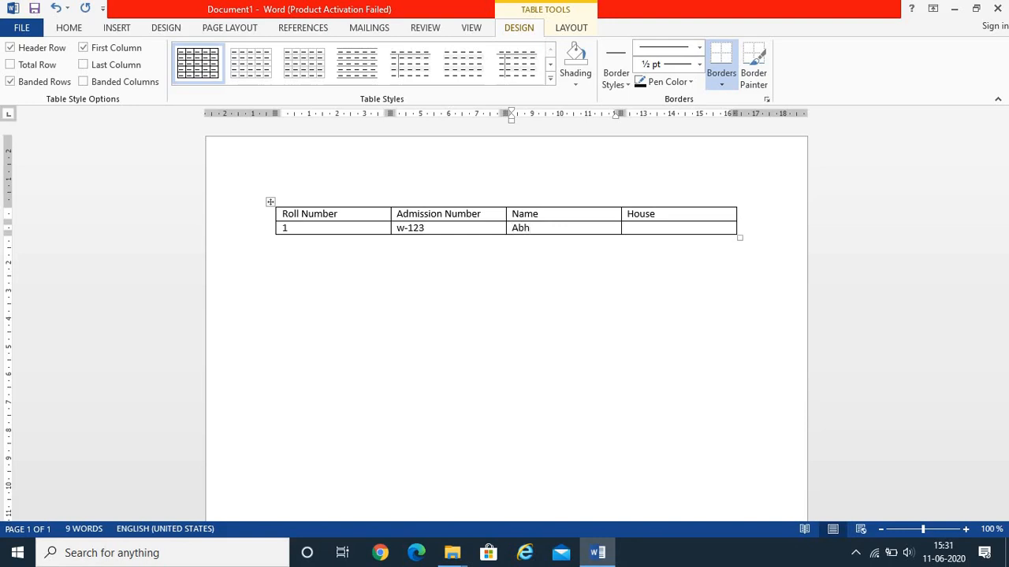
pyautogui.write('ishek S')
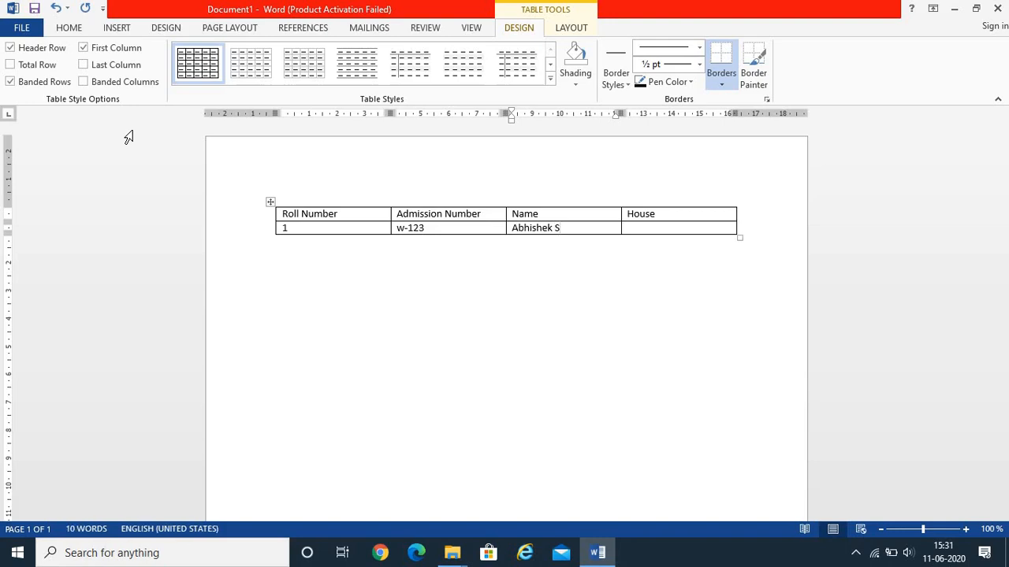
pyautogui.press('BackSpace')
pyautogui.write('Das')
pyautogui.press('Tab')
pyautogui.write('Yellow')
pyautogui.press('Tab')
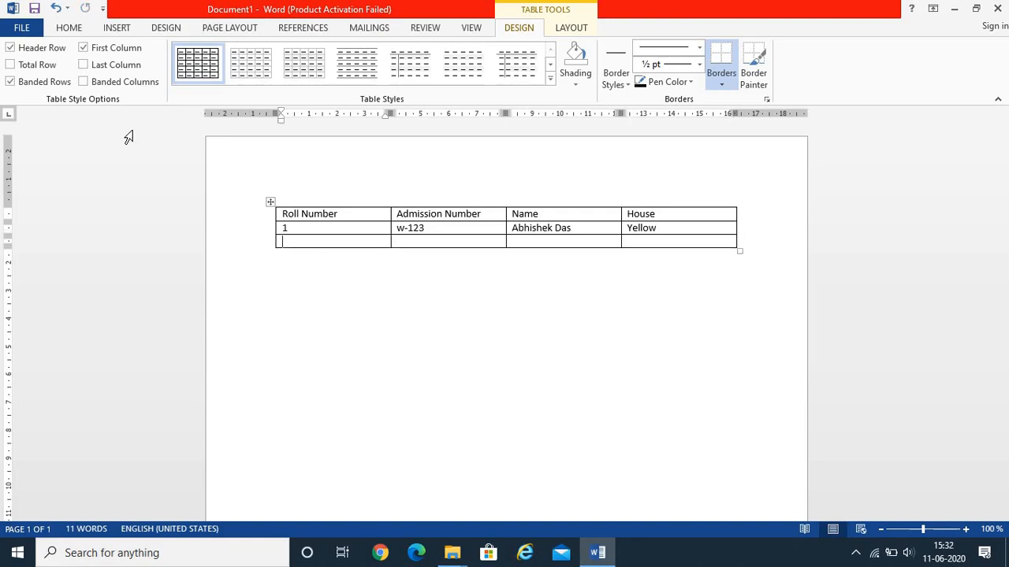
# Step: Fill in the second record with roll number 2, the student's admission number, full name and house Green, and add a row below
pyautogui.write('2')
pyautogui.press('Tab')
pyautogui.write('w-234')
pyautogui.press('Tab')
pyautogui.write('Binay R')
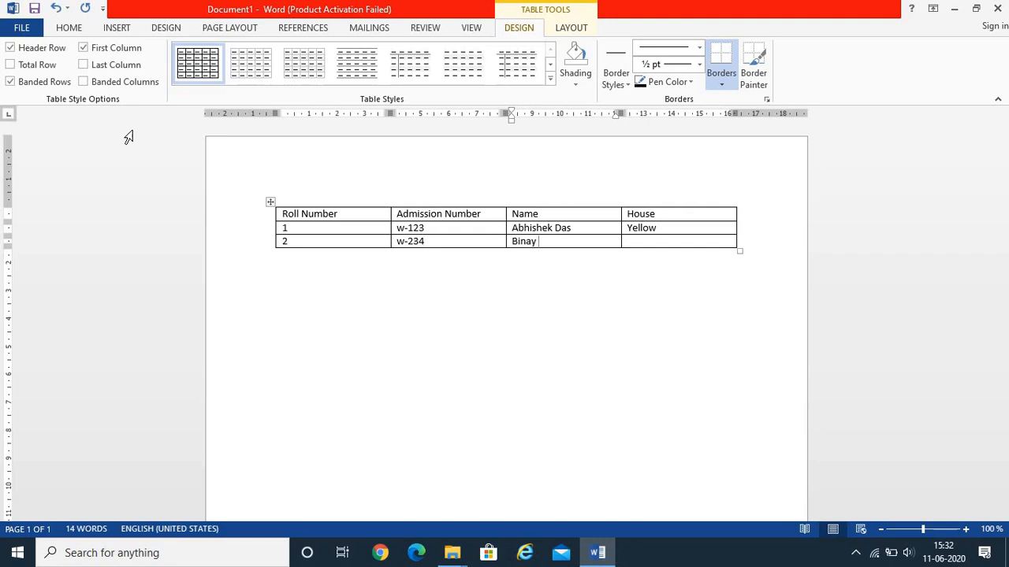
pyautogui.write('oy')
pyautogui.press('Tab')
pyautogui.write('Gree')
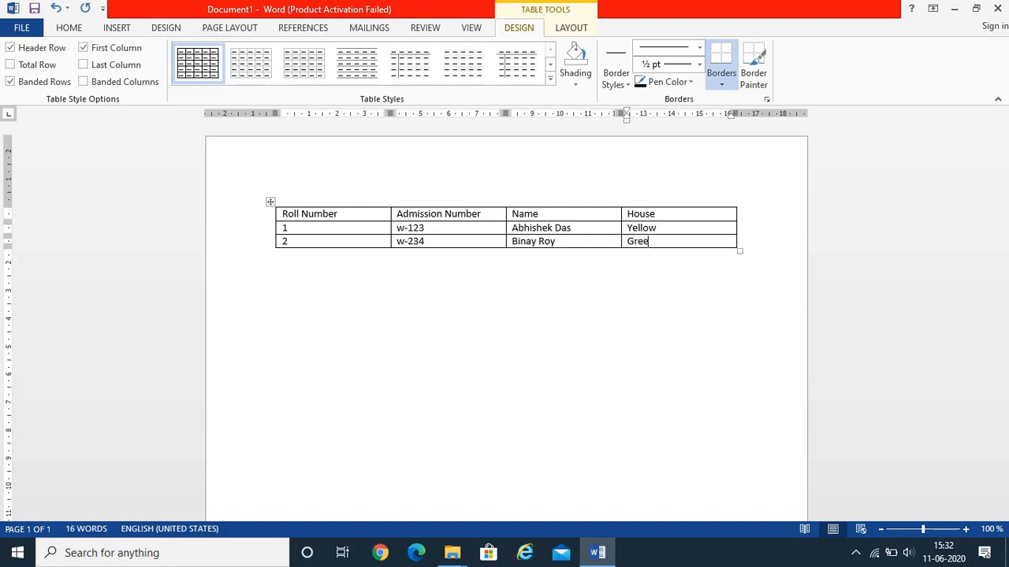
pyautogui.write('n')
pyautogui.press('Tab')
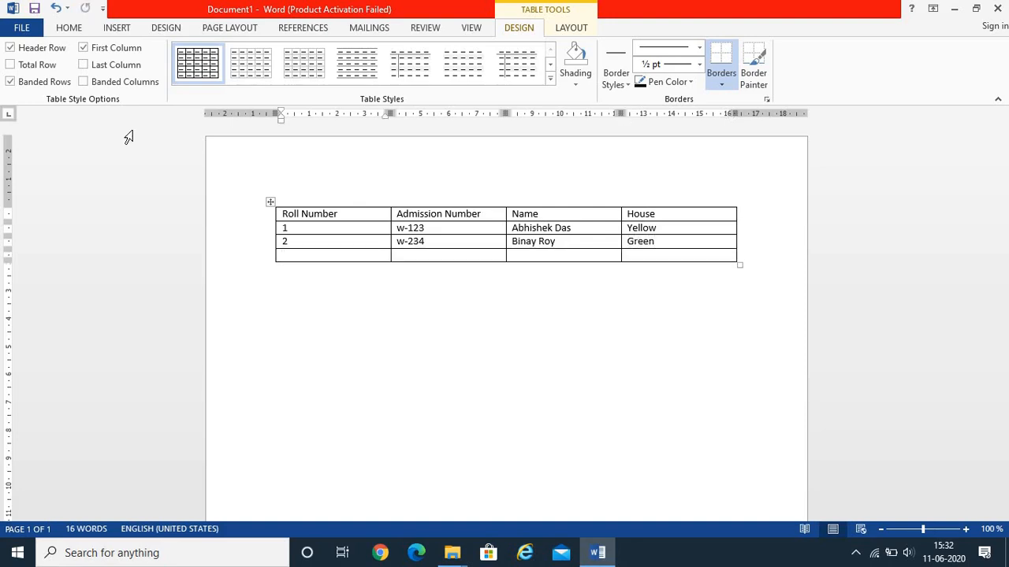
# Step: Fill in the third record with roll number 3, the student's admission number, full name and house Red, and add a row below
pyautogui.write('3')
pyautogui.write('w')
pyautogui.write('-678')
pyautogui.press('Tab')
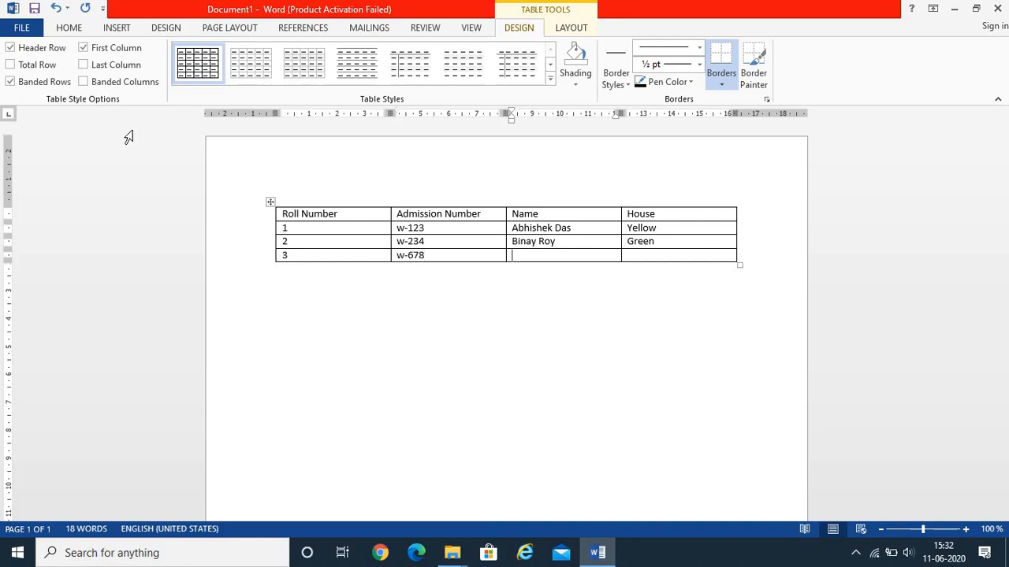
pyautogui.write('Chandan Ghos')
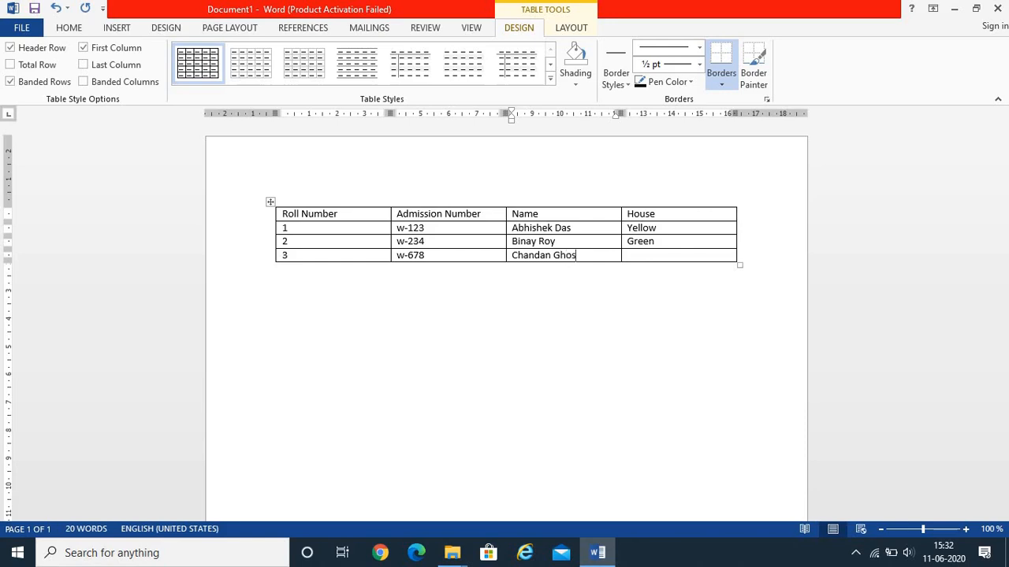
pyautogui.write('h')
pyautogui.press('Tab')
pyautogui.write('Red')
pyautogui.press('Tab')
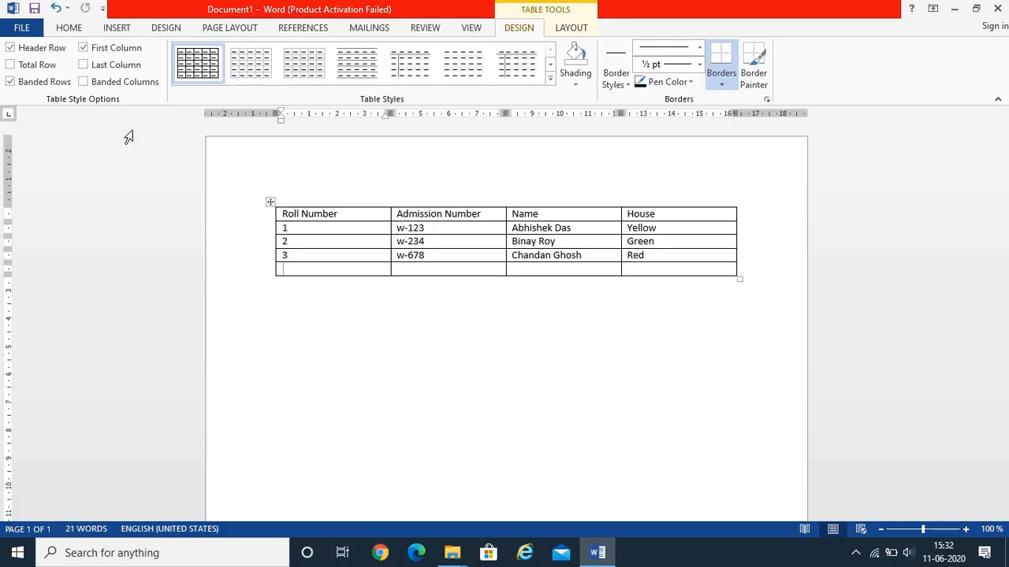
# Step: Fill in the fourth record with roll number 4, the student's admission number, full name and house Blue
pyautogui.write('4')
pyautogui.press('Tab')
pyautogui.write('w-891')
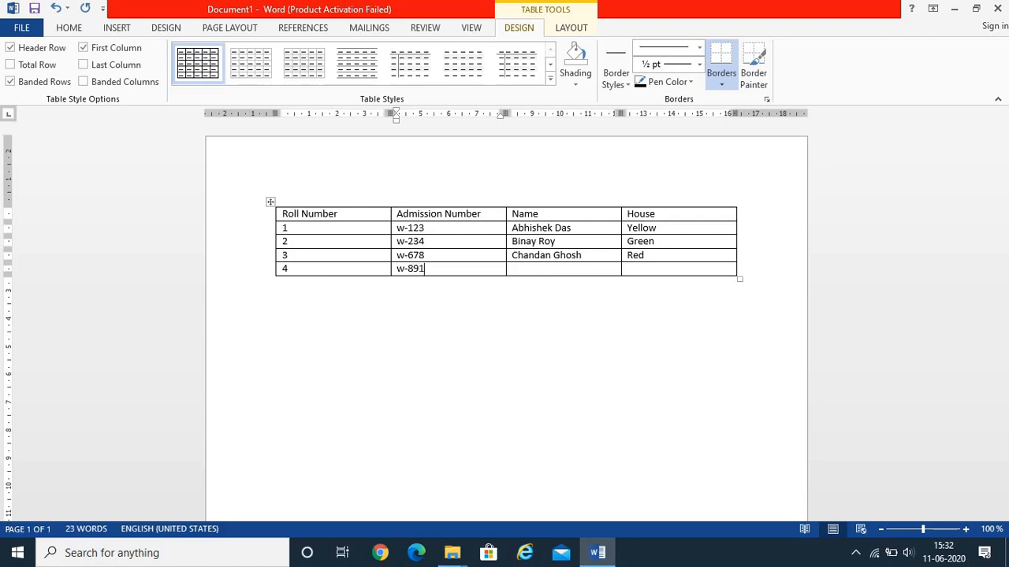
pyautogui.press('Tab')
pyautogui.write('Diptesh Sharma')
pyautogui.press('Tab')
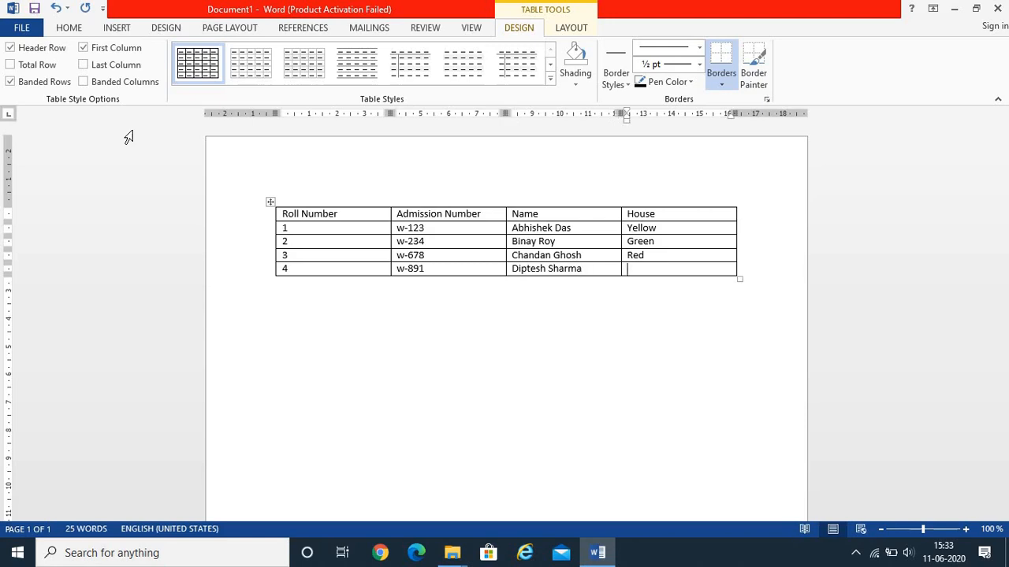
pyautogui.write('Blue')
# Step: Insert a second table with 4 columns and 6 rows below the student table, specifying its size numerically
pyautogui.click(285, 303)
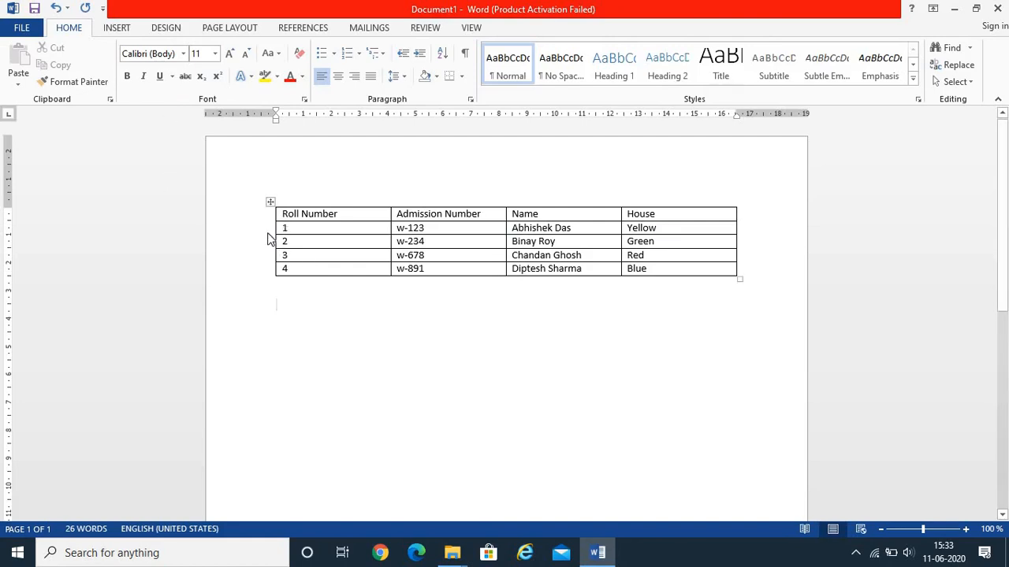
pyautogui.click(116, 29)
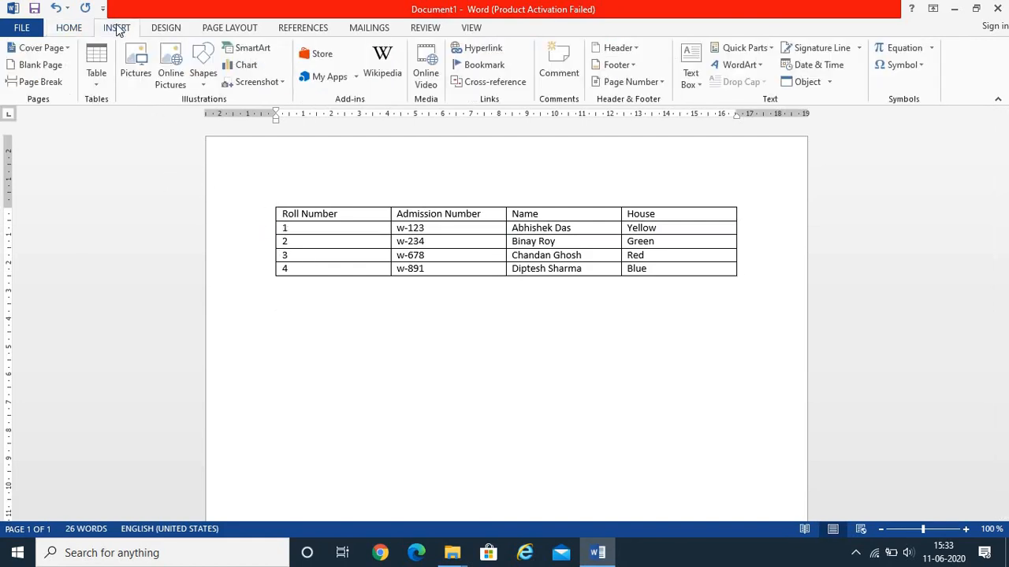
pyautogui.click(98, 87)
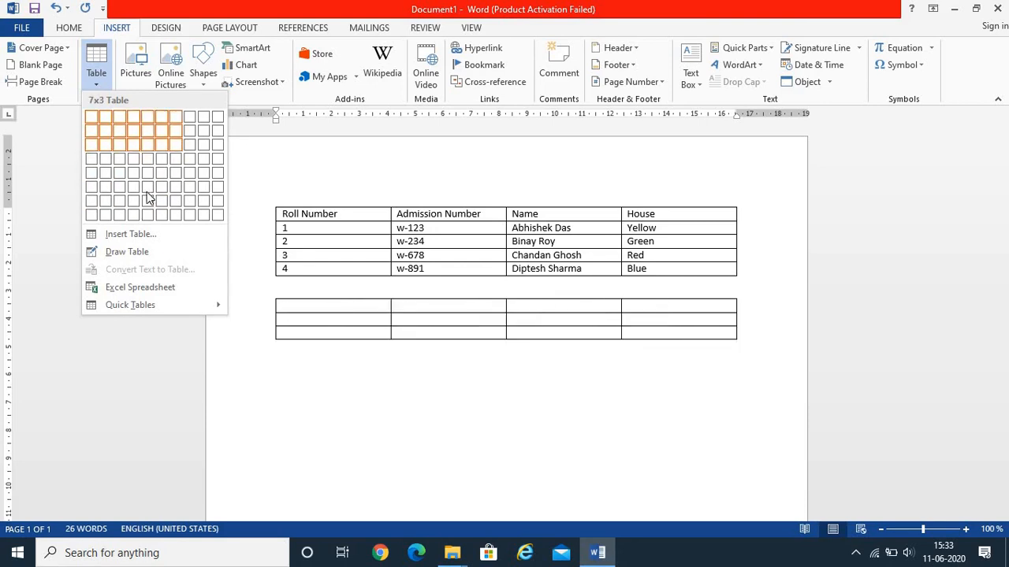
pyautogui.click(147, 240)
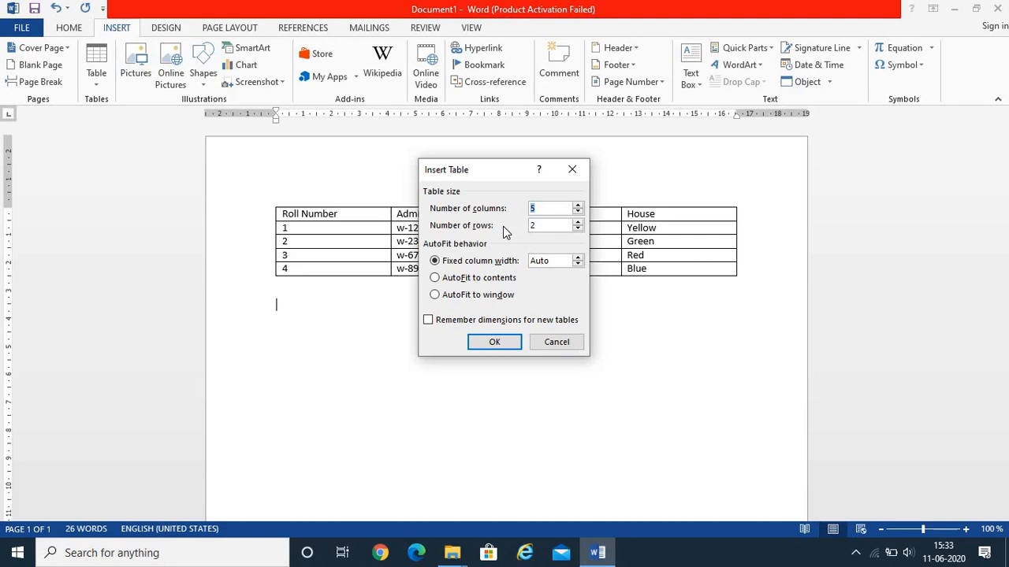
pyautogui.write('4')
pyautogui.press('Tab')
pyautogui.write('6')
pyautogui.click(485, 344)
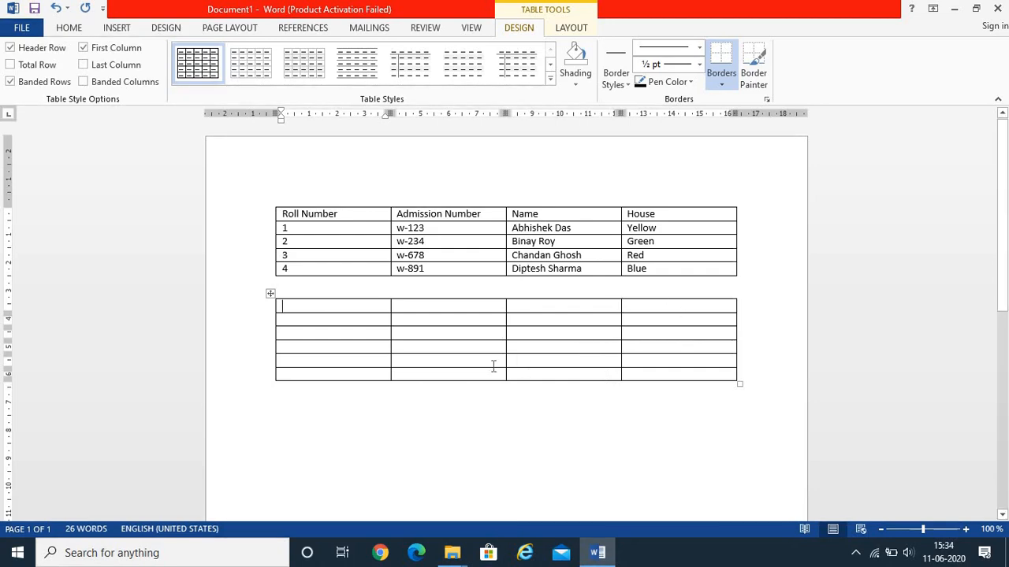
# Step: Add a new row at the end of the second, empty table
pyautogui.click(652, 377)
pyautogui.press('Tab')
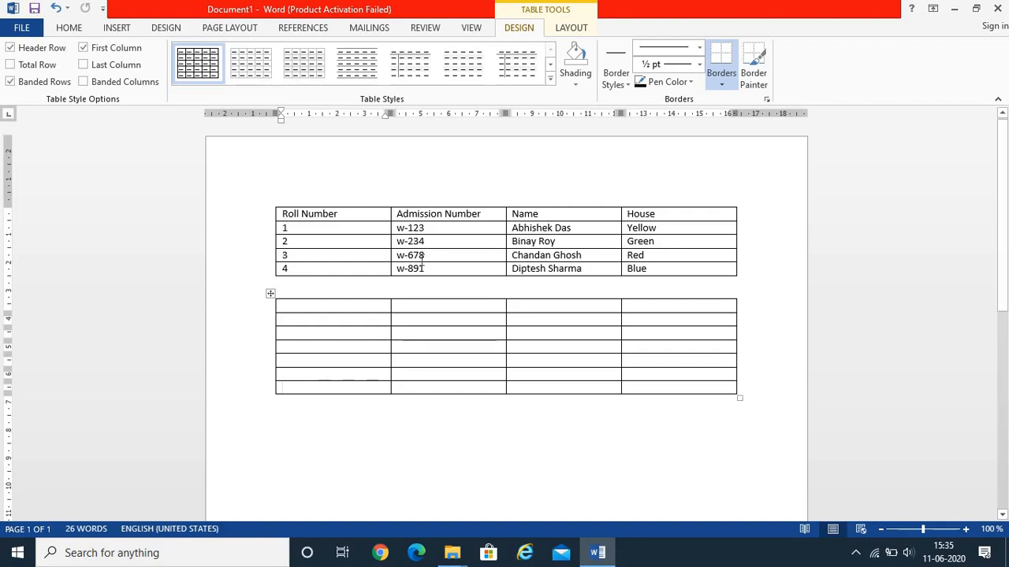
pyautogui.press('Tab')
# Step: Move through the cells of the student table to the House entry in the row for roll number 3
pyautogui.click(442, 222)
pyautogui.press('Down')
pyautogui.press('Right')
pyautogui.press('Right')
pyautogui.press('Right')
pyautogui.press('Right')
pyautogui.press('Right')
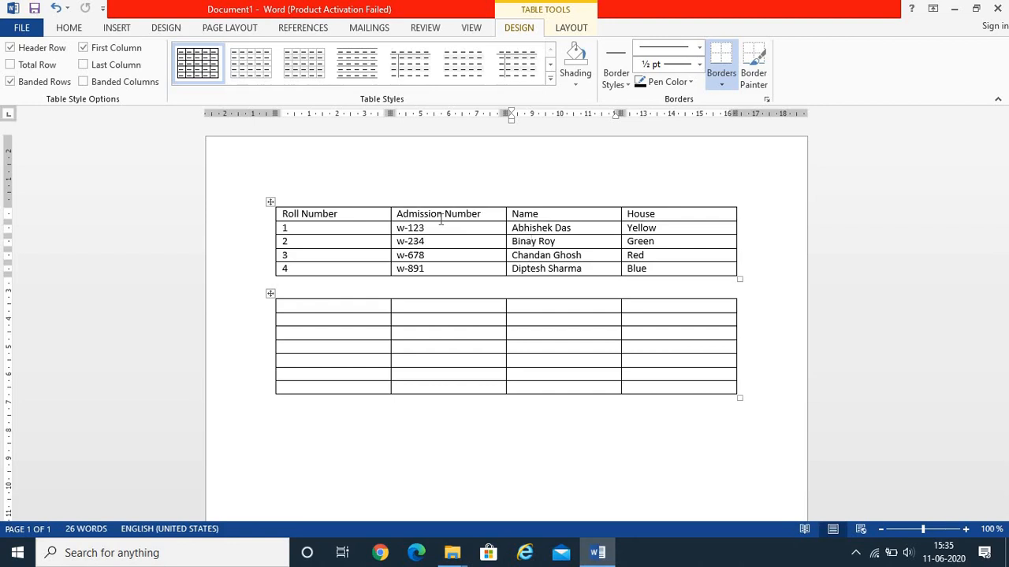
pyautogui.press('Right')
pyautogui.press('Right')
pyautogui.press('Tab')
pyautogui.press('Tab')
pyautogui.press('Tab')
pyautogui.press('Tab')
pyautogui.press('Tab')
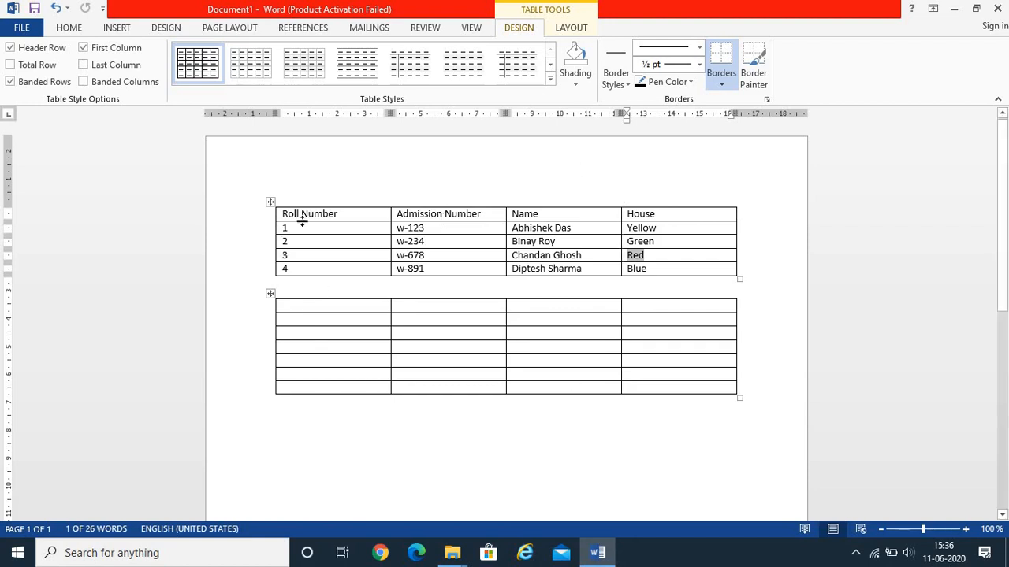
# Step: Select the whole empty table below the student table and delete it
pyautogui.click(267, 305)
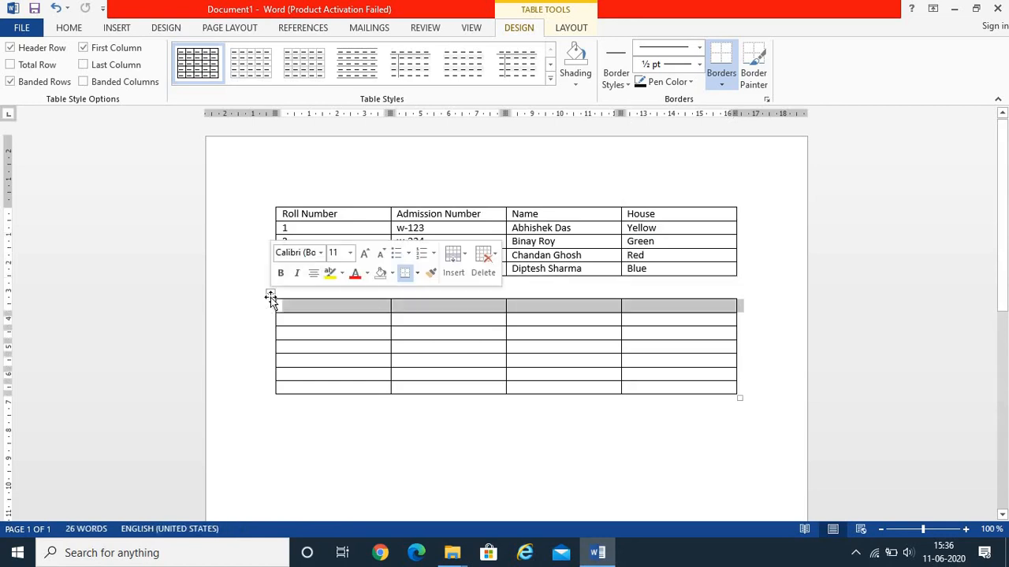
pyautogui.click(270, 295)
pyautogui.press('BackSpace')
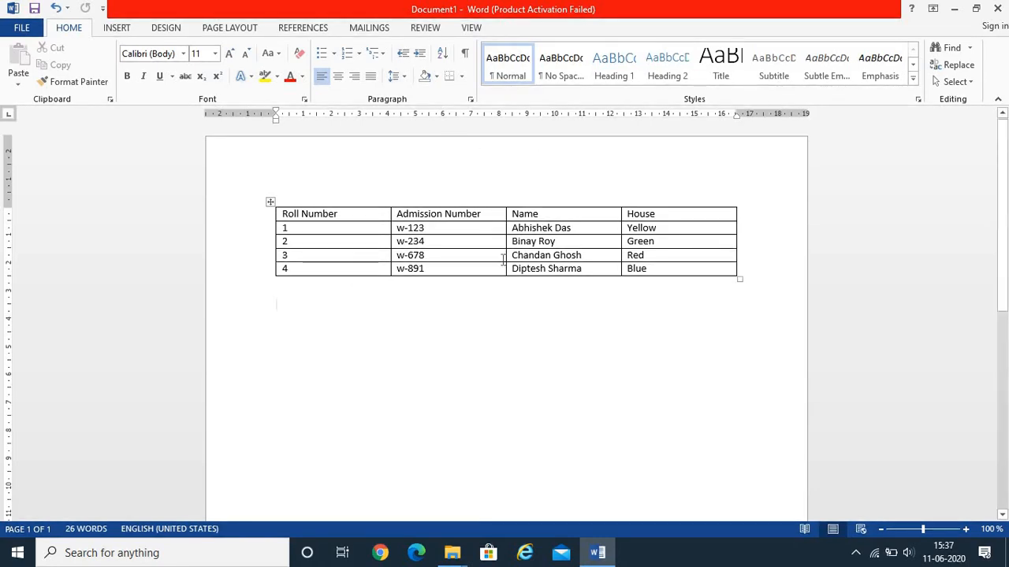
# Step: Insert a blank row above the record with roll number 2 in the student table
pyautogui.click(564, 244)
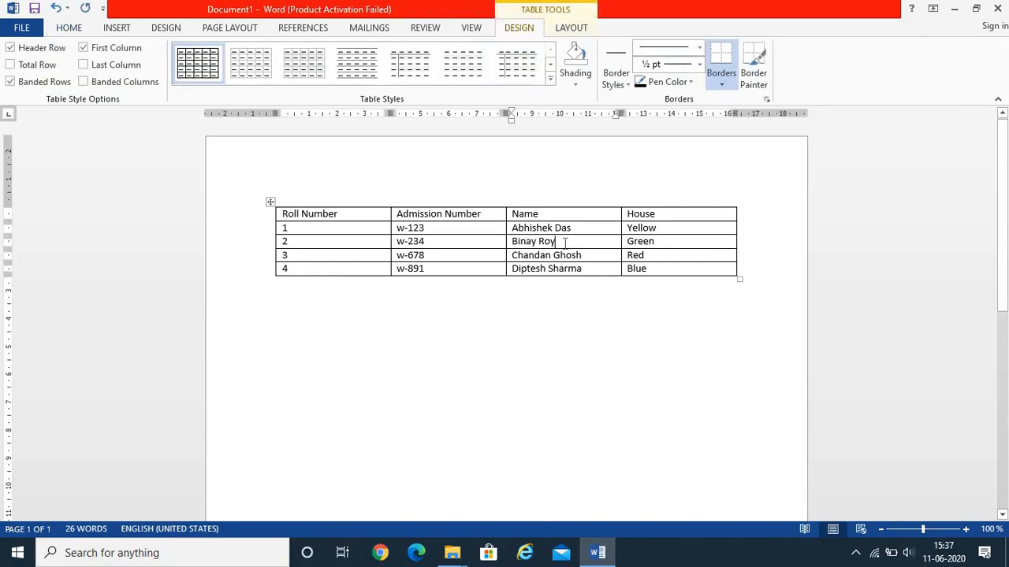
pyautogui.click(166, 28)
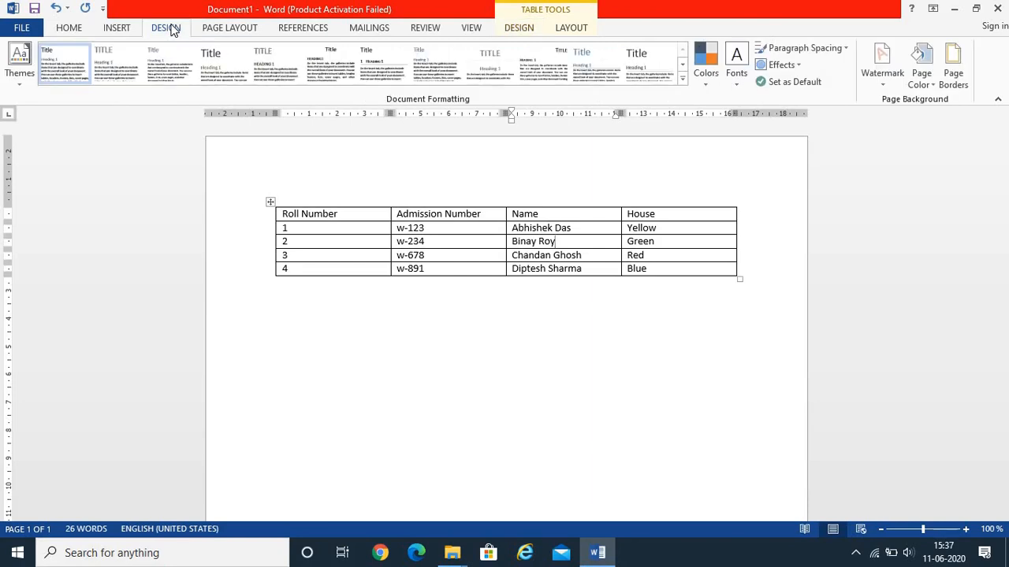
pyautogui.click(520, 29)
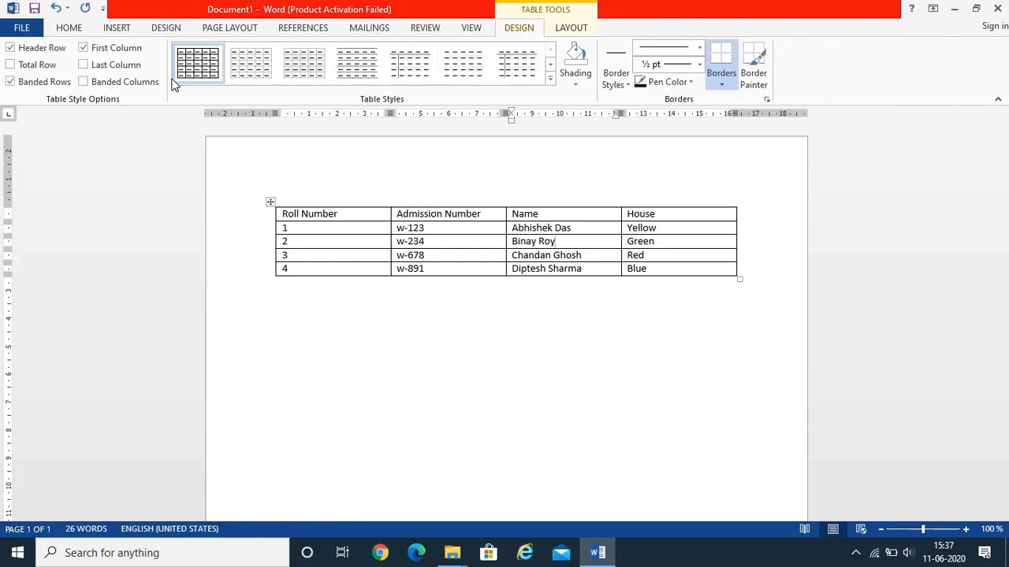
pyautogui.click(166, 28)
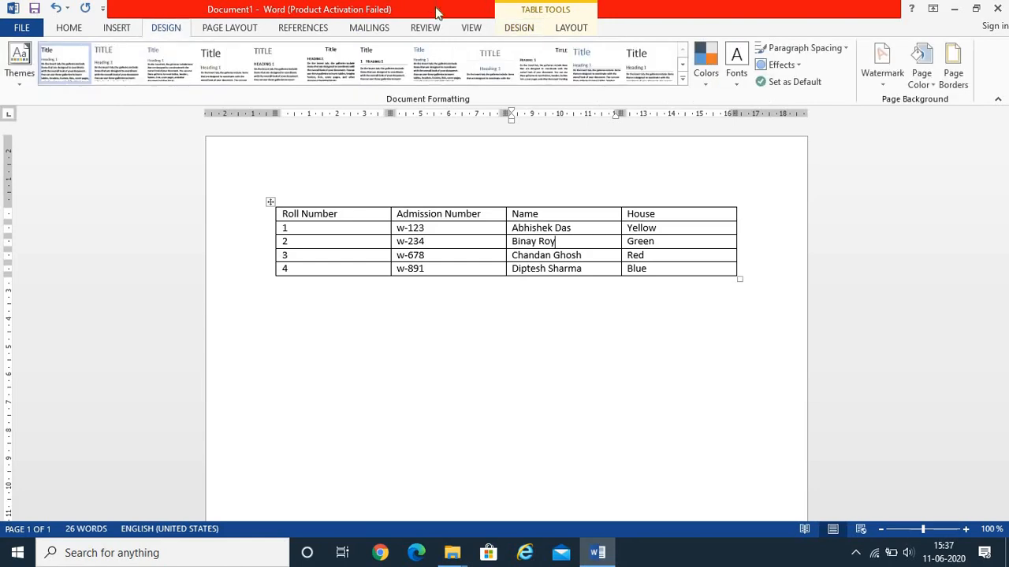
pyautogui.click(571, 27)
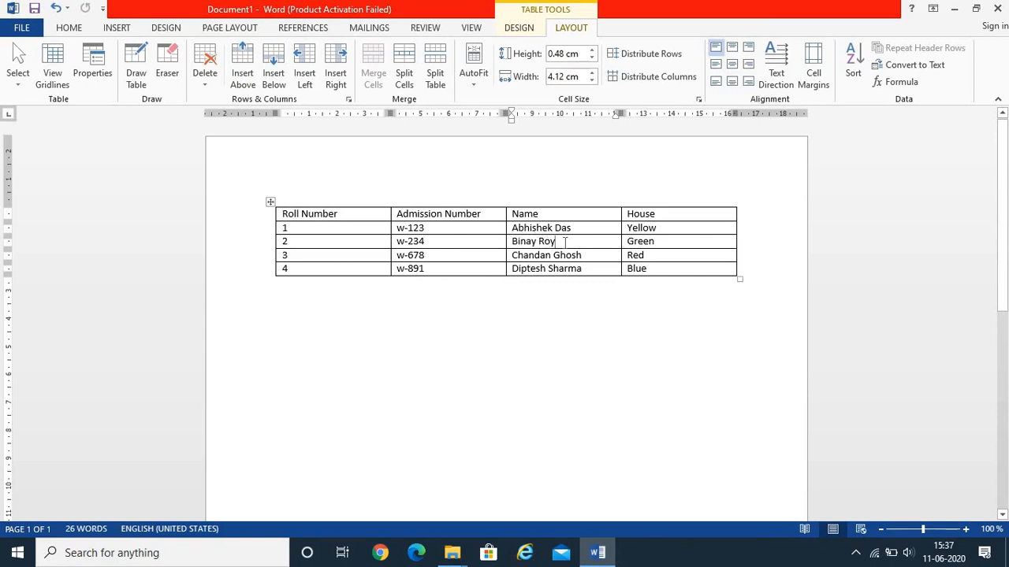
pyautogui.moveTo(565, 241); pyautogui.dragTo(509, 244)
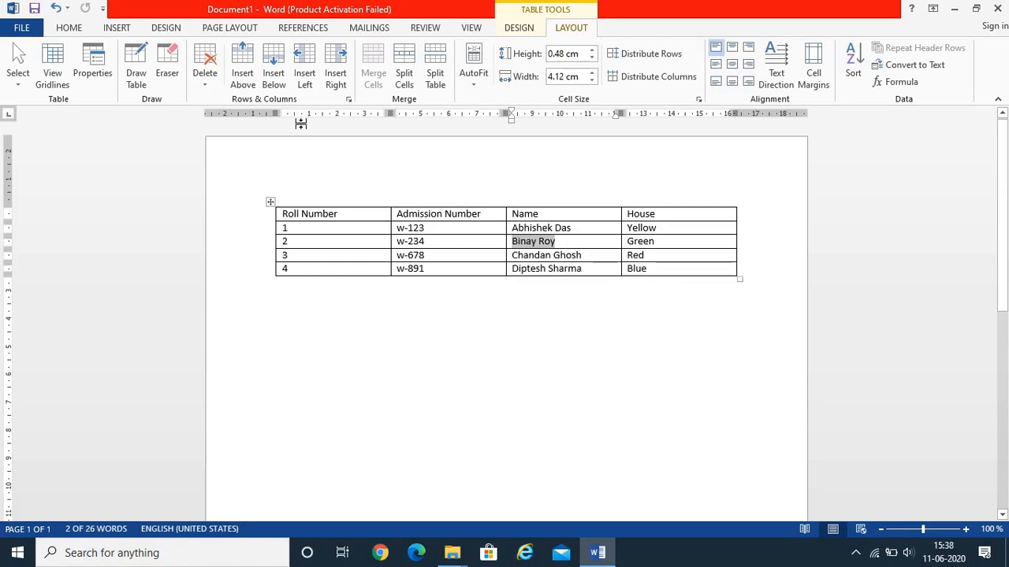
pyautogui.click(243, 76)
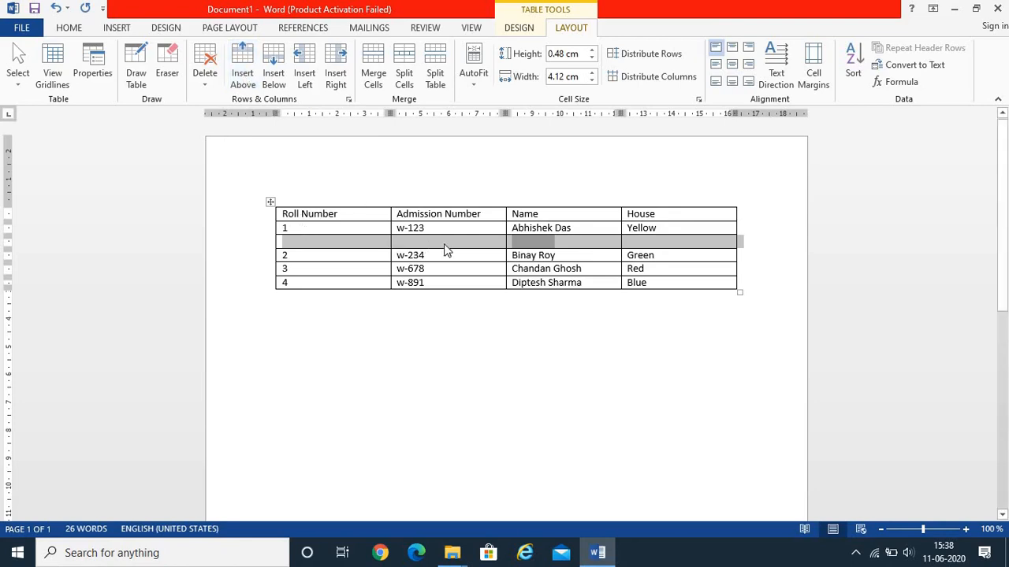
# Step: Insert a blank row below the record with roll number 3 in the student table
pyautogui.click(662, 244)
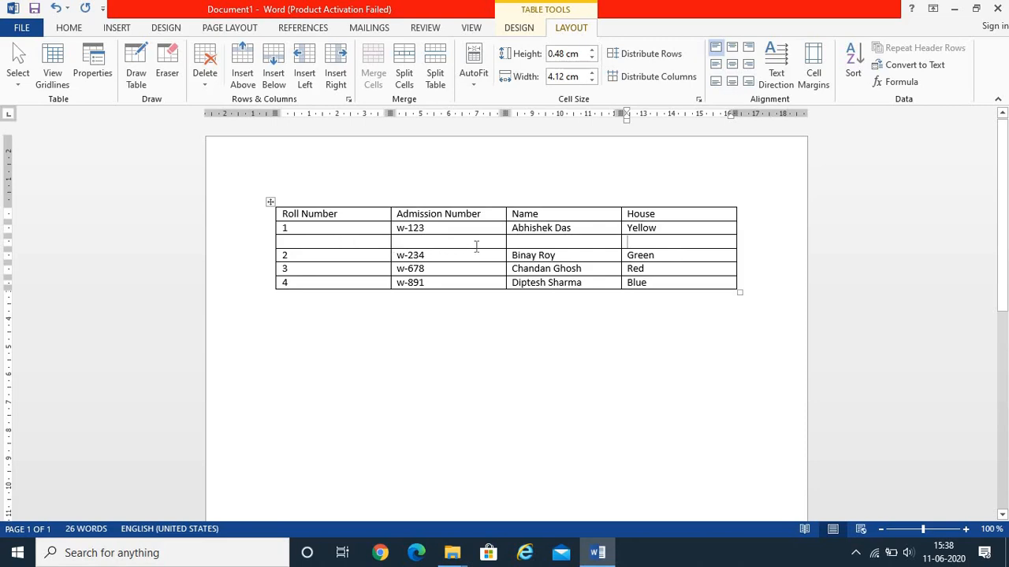
pyautogui.click(591, 267)
pyautogui.moveTo(590, 266); pyautogui.dragTo(518, 272)
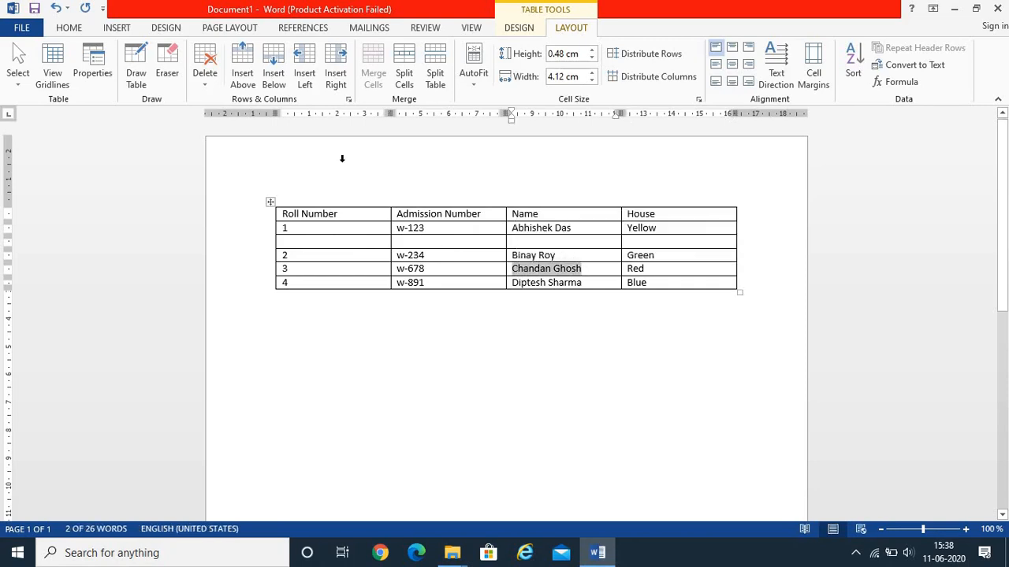
pyautogui.click(277, 76)
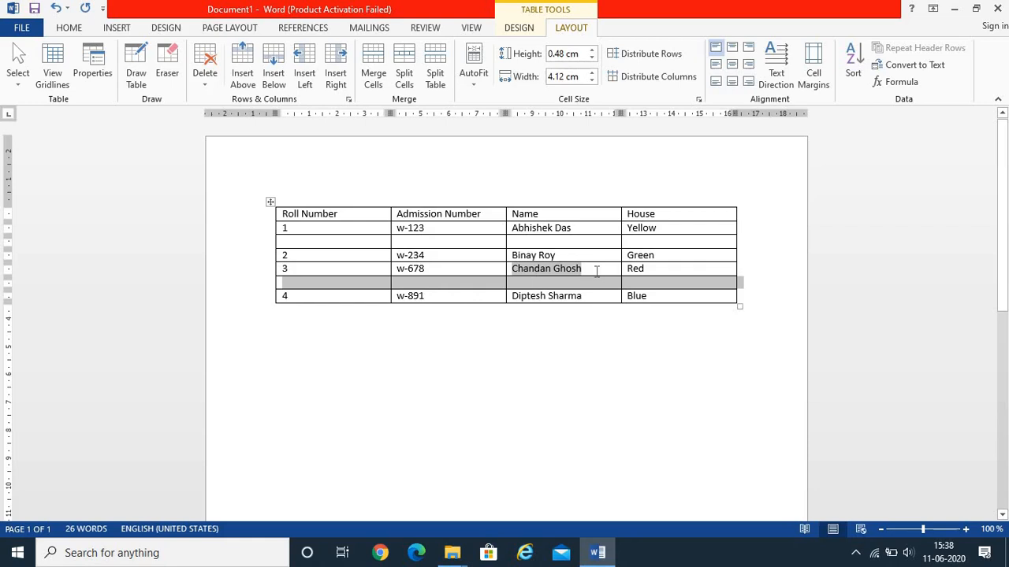
pyautogui.click(596, 271)
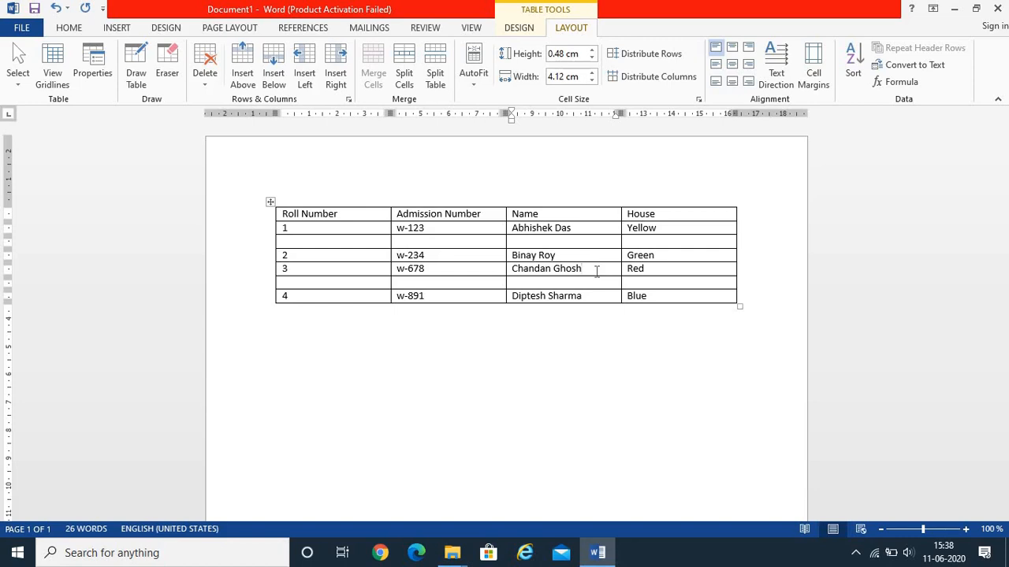
# Step: Add two blank rows at the end of the student table, below the record with roll number 4
pyautogui.click(675, 296)
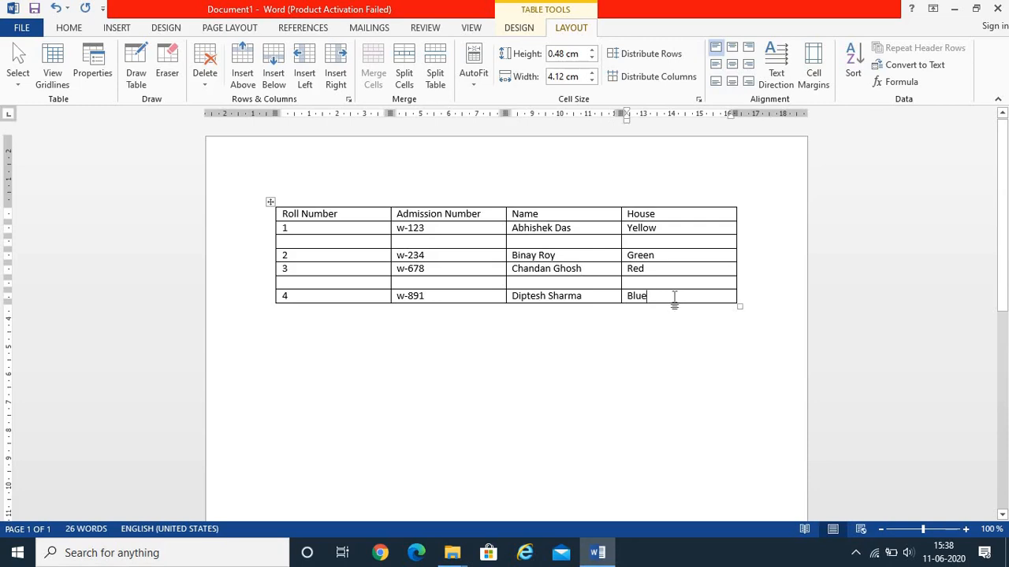
pyautogui.click(273, 78)
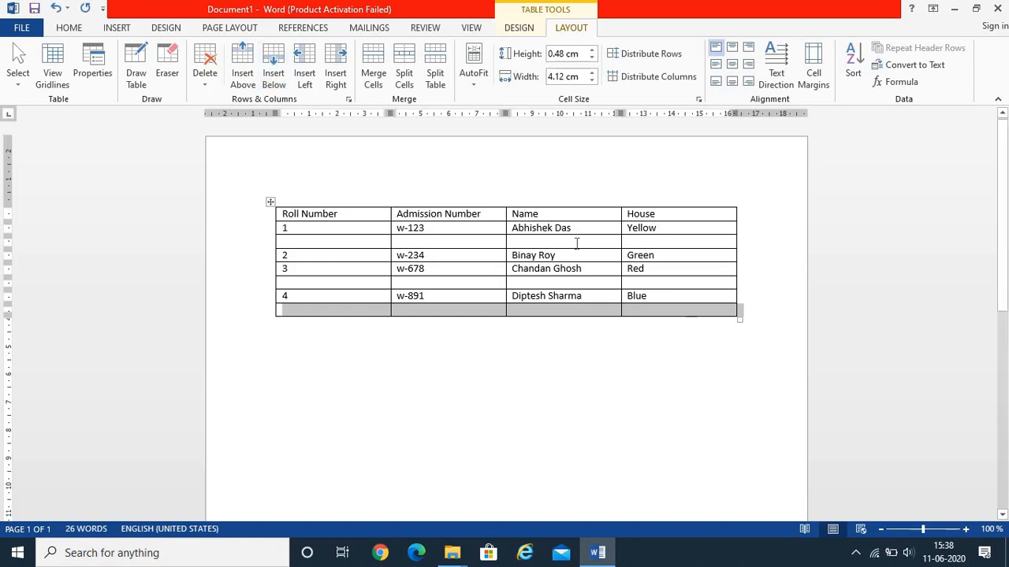
pyautogui.click(679, 313)
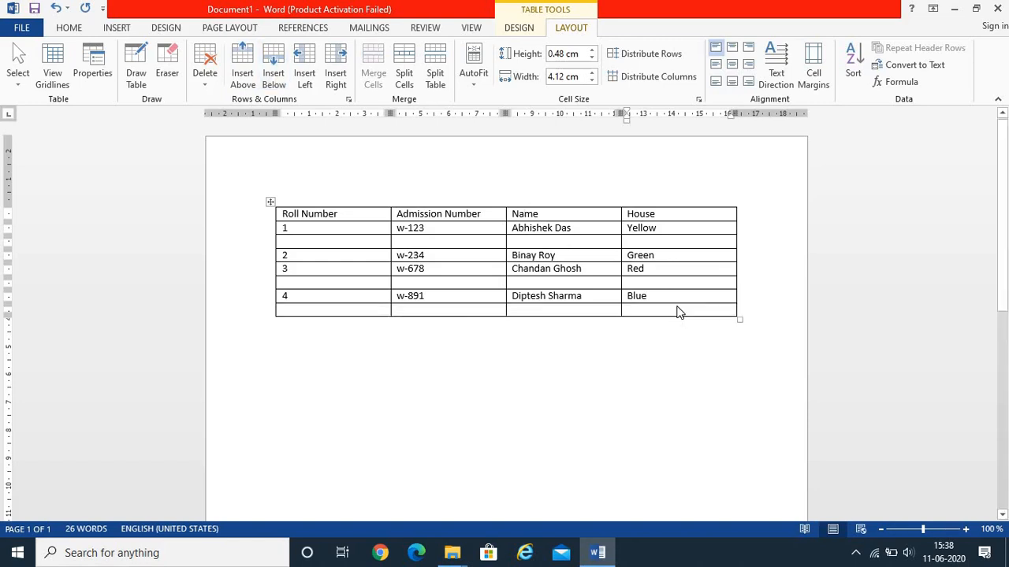
pyautogui.press('Tab')
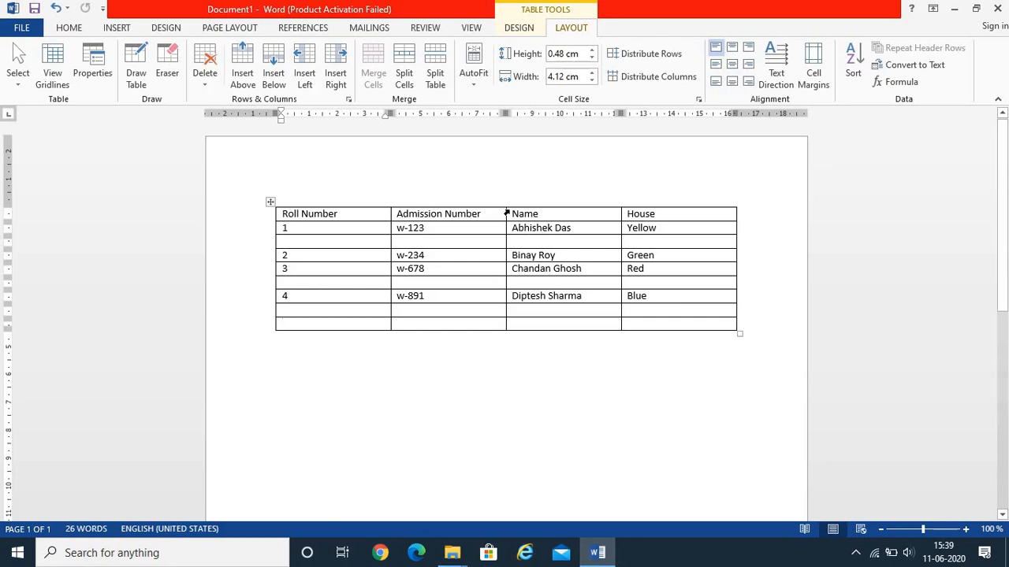
# Step: Insert a blank column on each side of the Admission Number column, starting with the one after it
pyautogui.moveTo(453, 215); pyautogui.dragTo(393, 218)
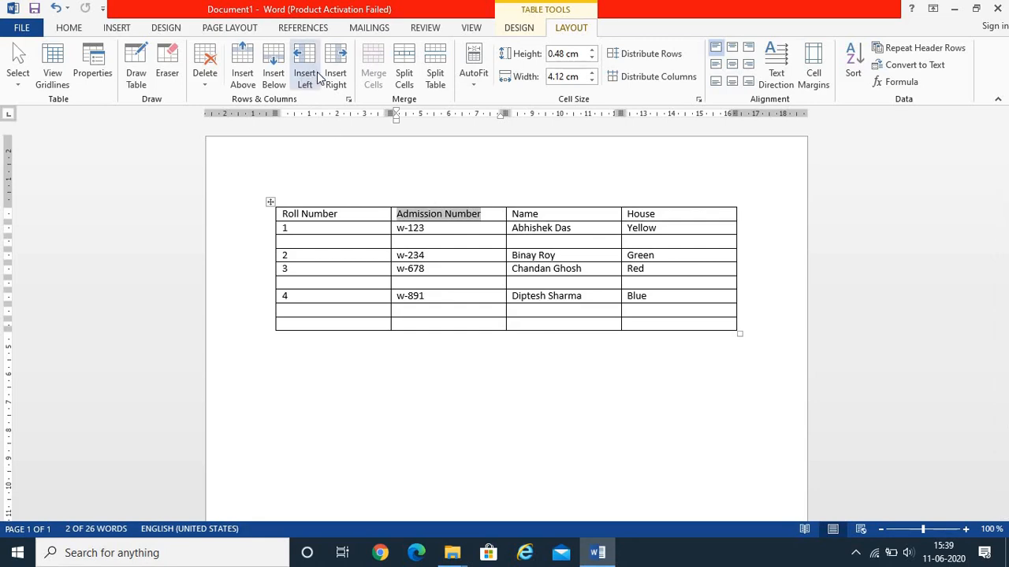
pyautogui.click(337, 77)
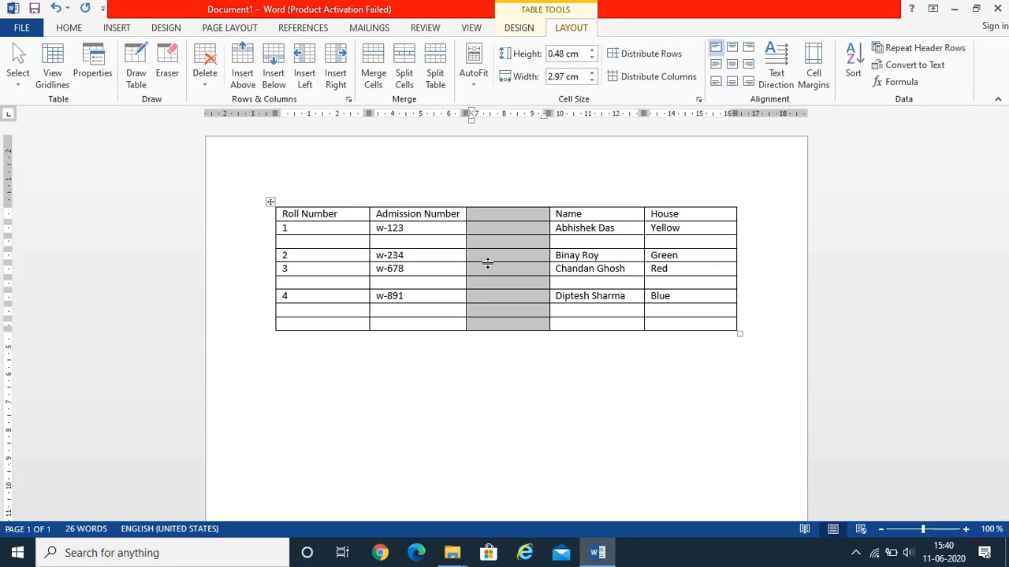
pyautogui.click(453, 215)
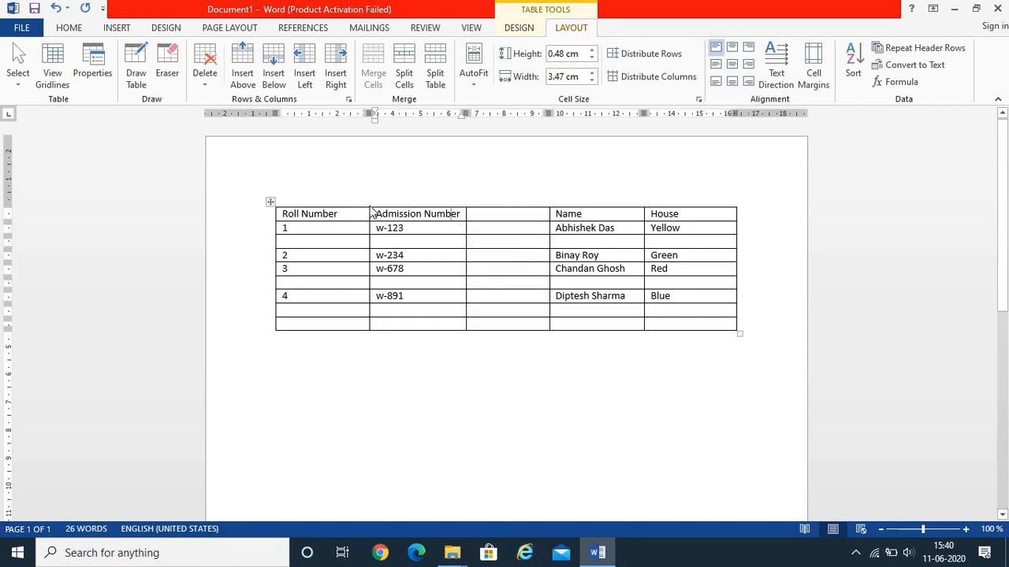
pyautogui.click(305, 79)
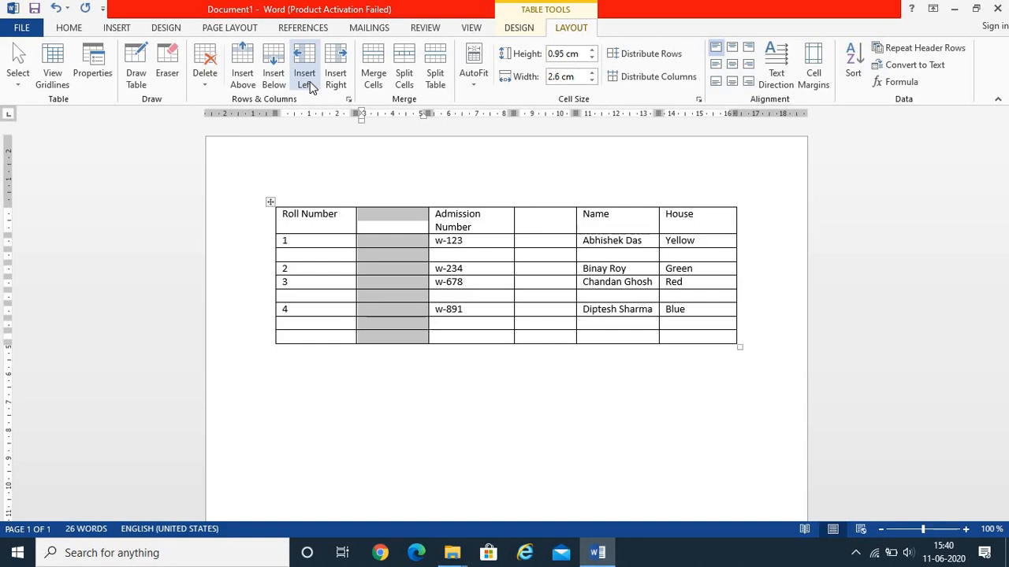
# Step: Title the blank column before Admission Number "Class" and enter IV, V and VIII in the three cells below the heading
pyautogui.click(399, 214)
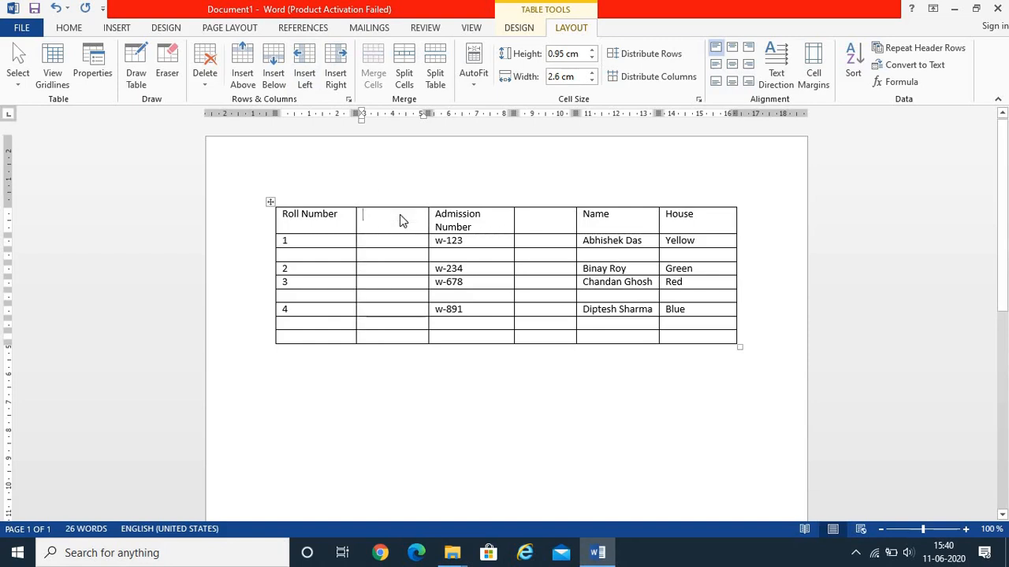
pyautogui.write('Class')
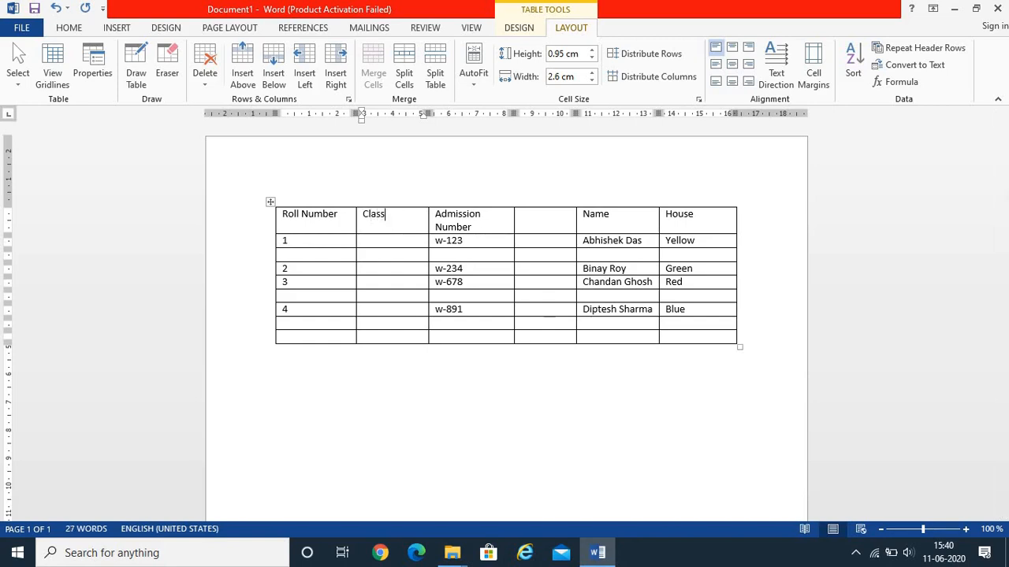
pyautogui.click(401, 241)
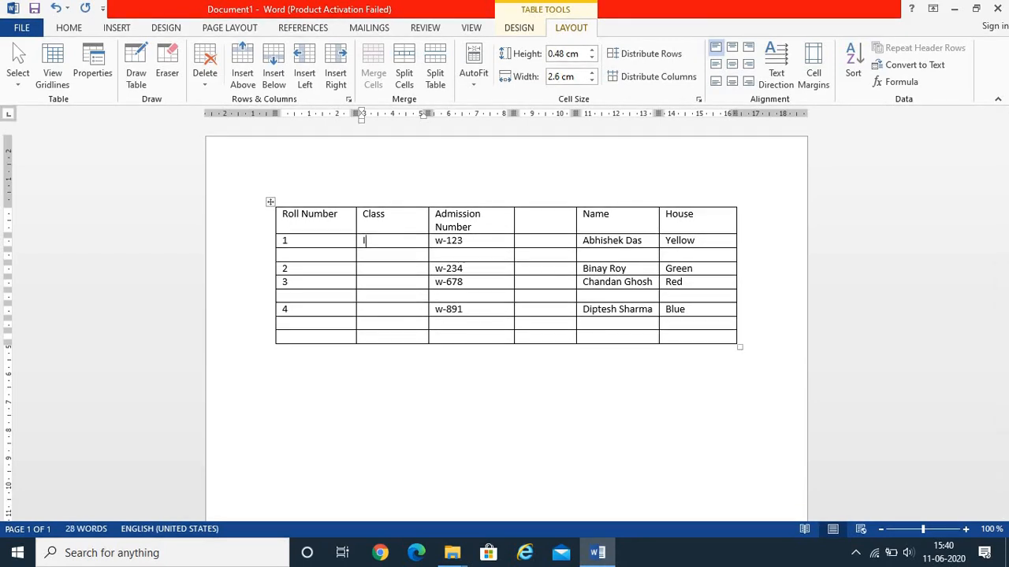
pyautogui.write('IV')
pyautogui.press('Down')
pyautogui.write('V')
pyautogui.press('Down')
pyautogui.write('VIII')
pyautogui.press('Down')
pyautogui.press('Down')
# Step: Delete the entire Class column from the student table
pyautogui.click(379, 313)
pyautogui.click(205, 77)
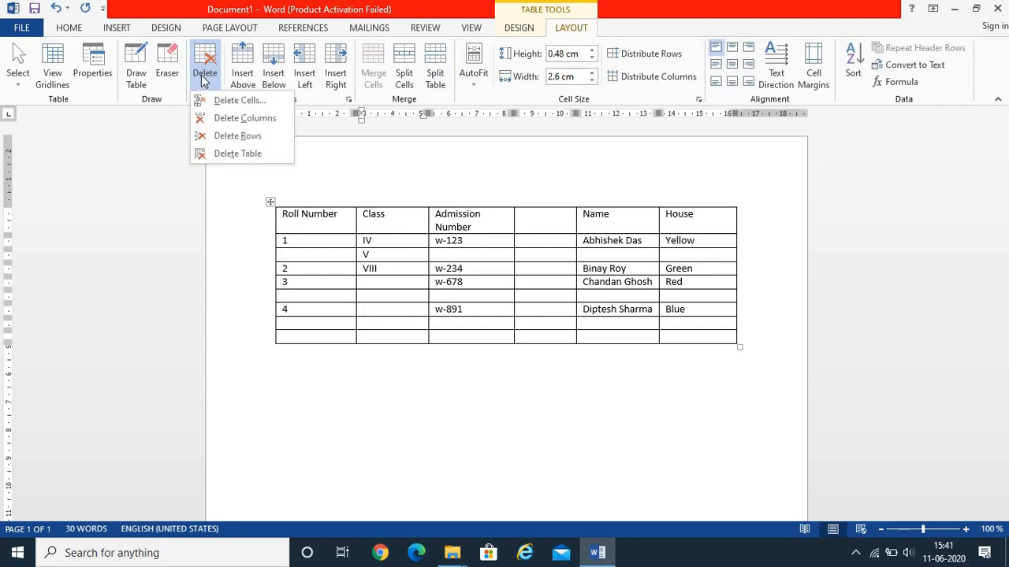
pyautogui.click(243, 127)
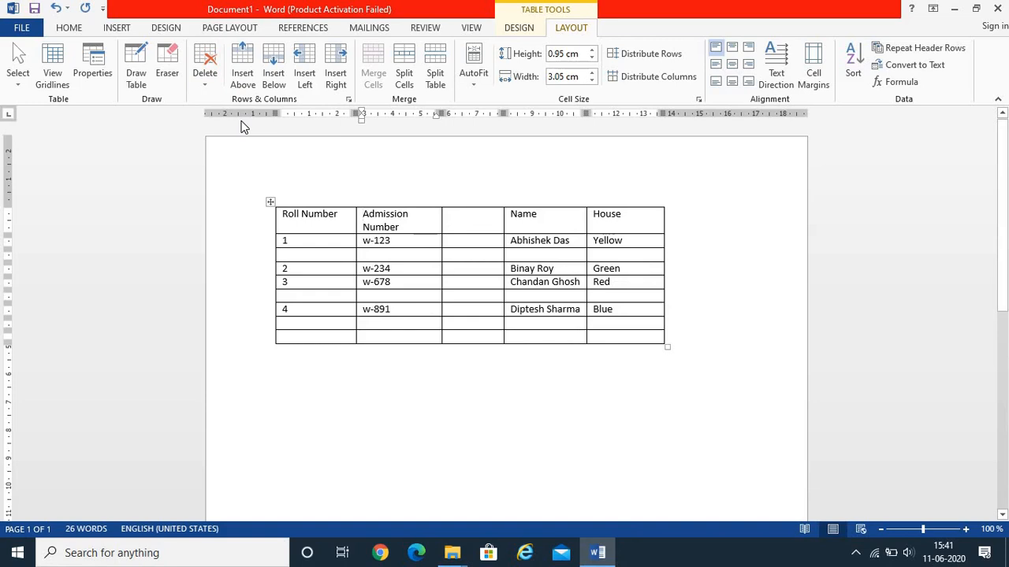
# Step: Delete the blank row directly below the record with roll number 4
pyautogui.click(457, 326)
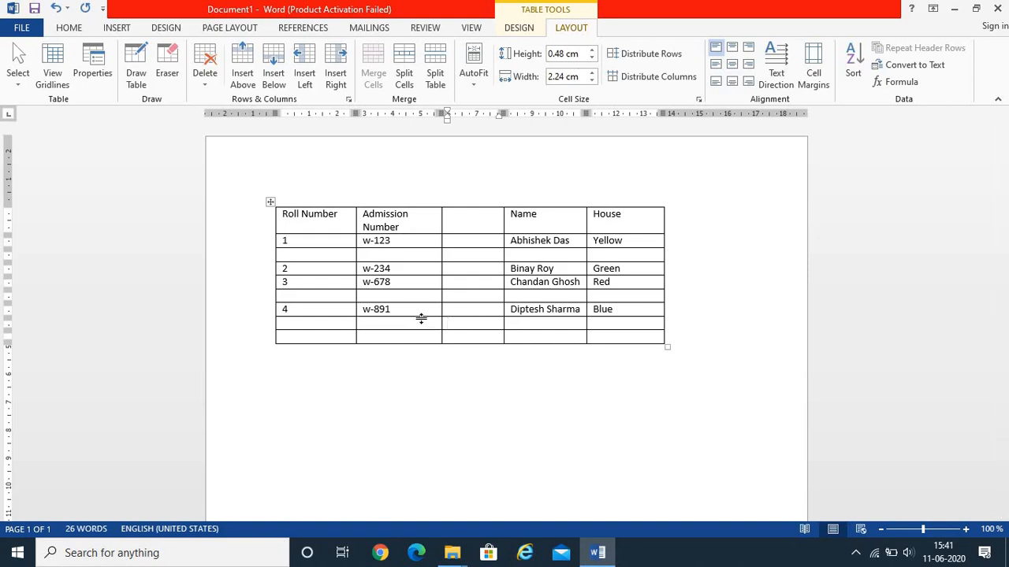
pyautogui.click(565, 323)
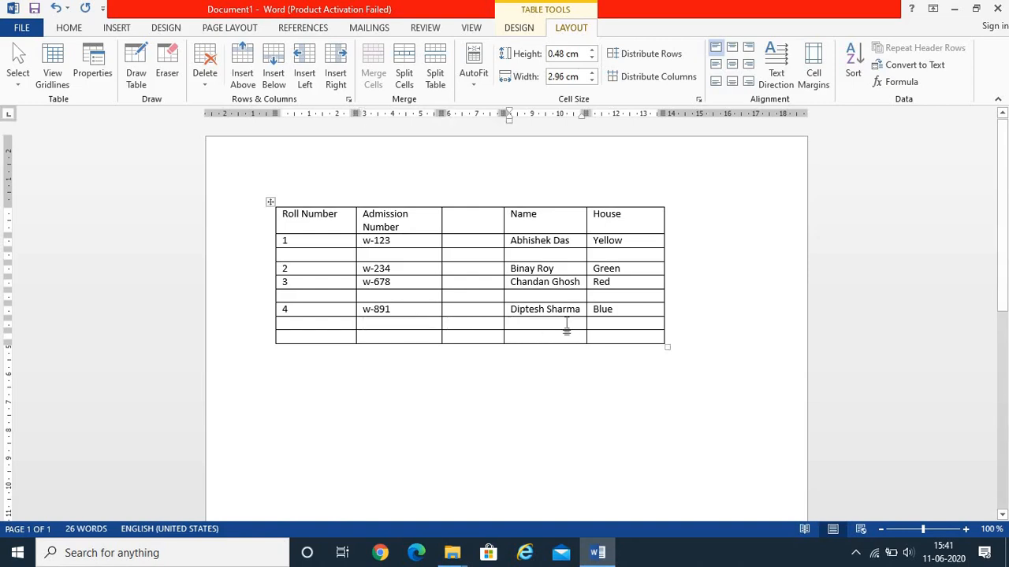
pyautogui.click(205, 85)
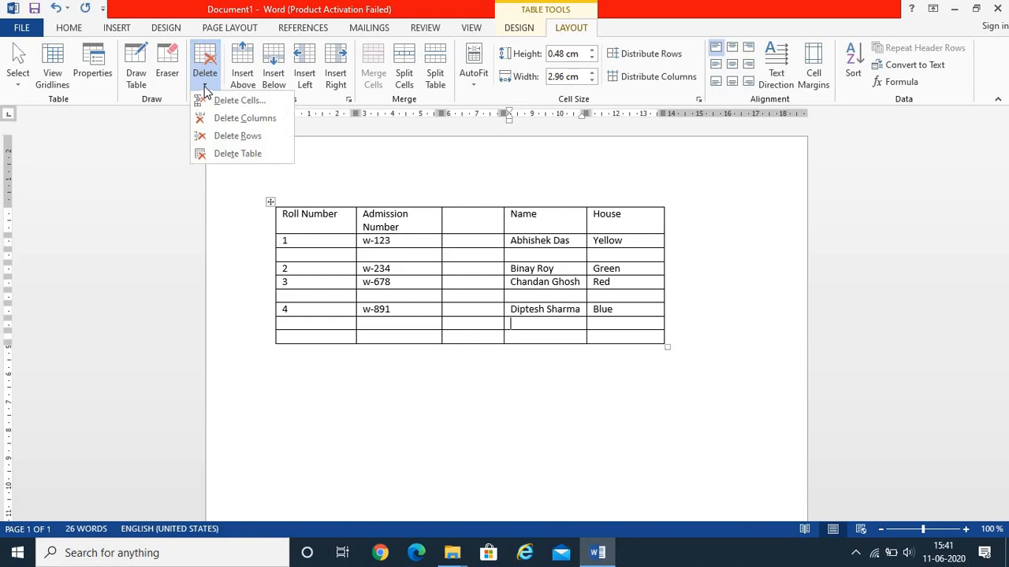
pyautogui.click(235, 136)
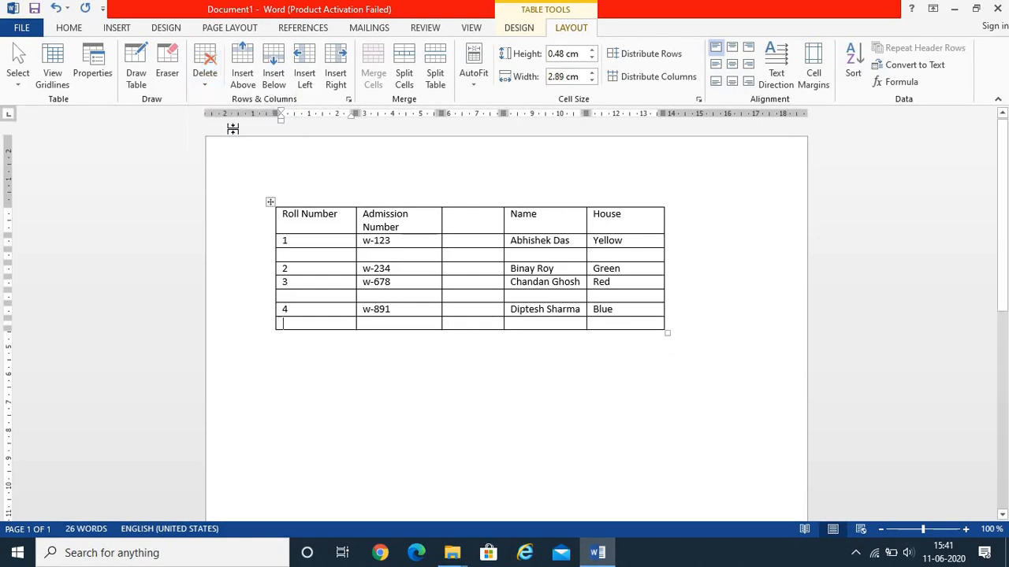